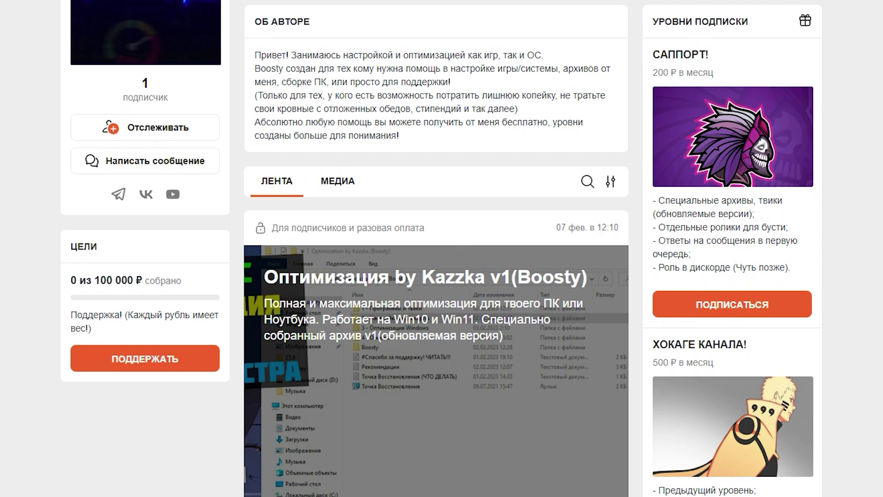
scroll(442, 248, "down", 5)
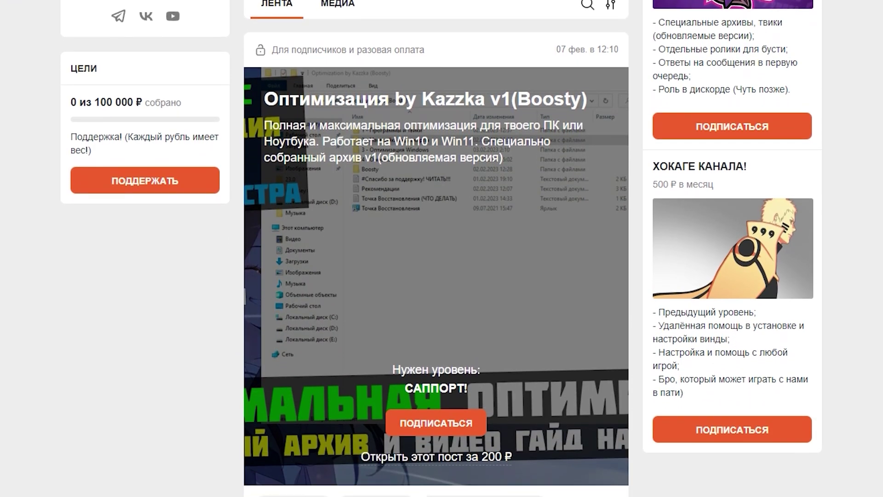
scroll(441, 249, "down", 1)
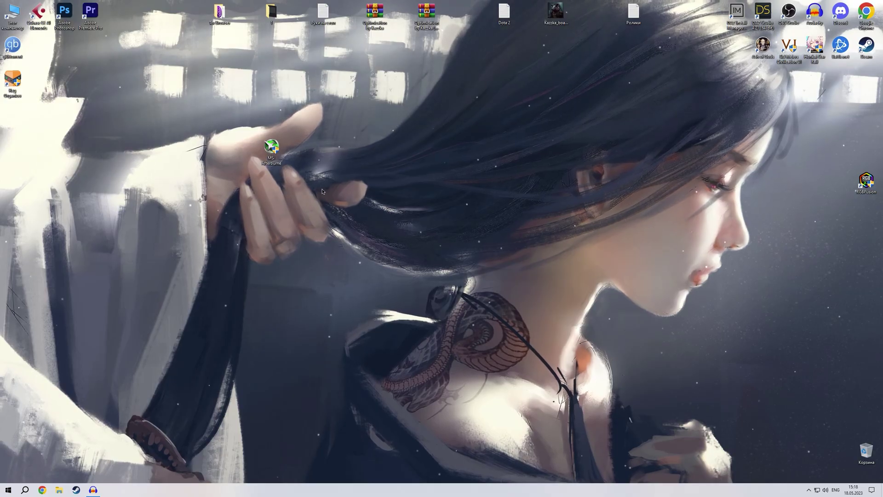
- Launch the MSI Afterburner installer with administrator permission, keep Русский as its language and accept the licence agreement
left_click(272, 150)
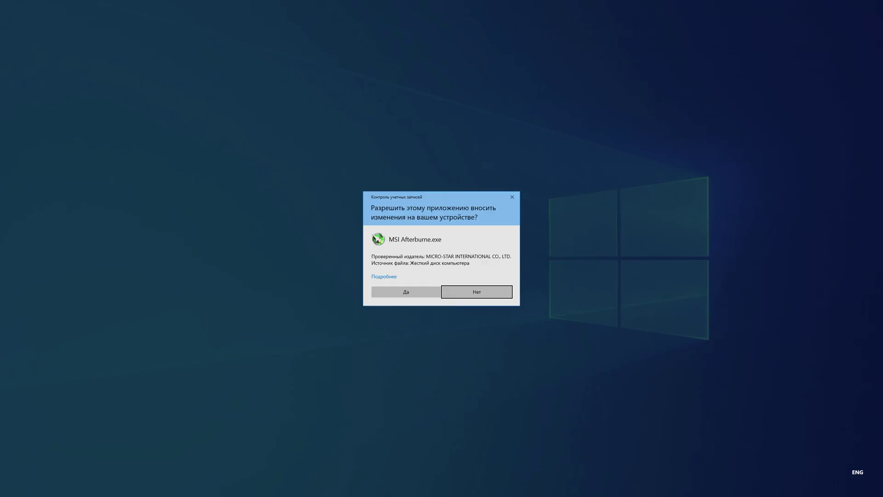
left_click(406, 291)
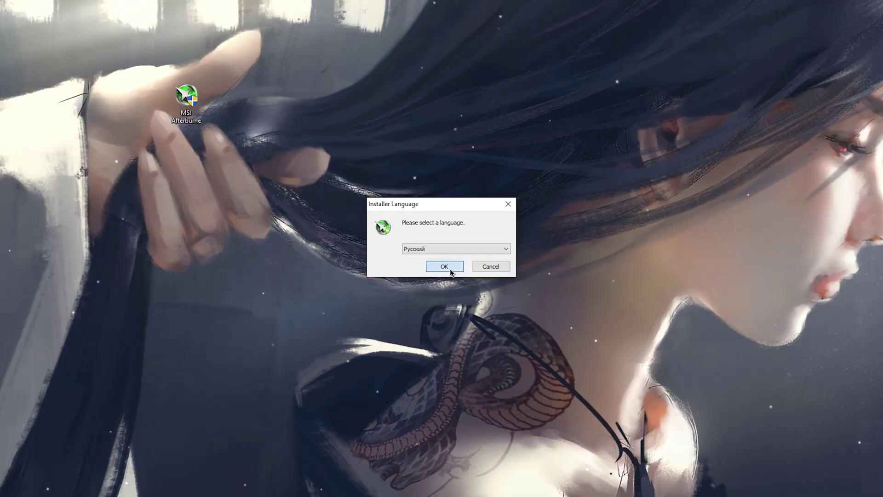
left_click(449, 266)
left_click(499, 325)
left_click(348, 293)
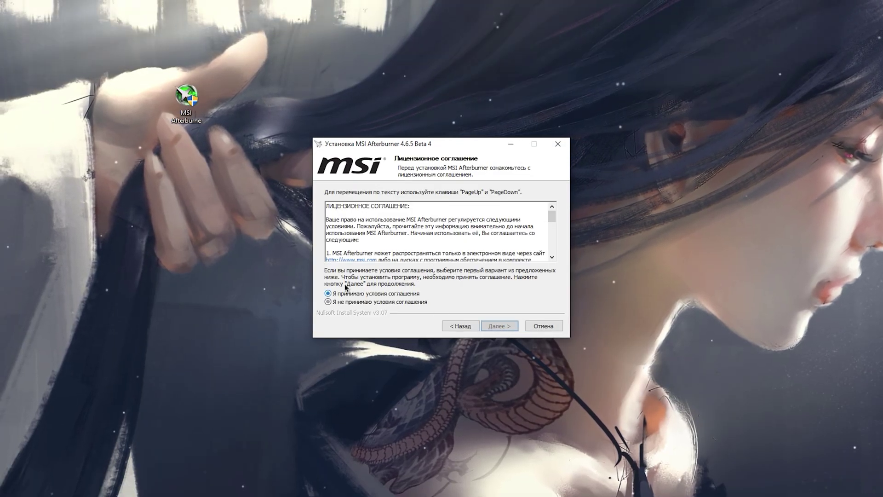
left_click(499, 325)
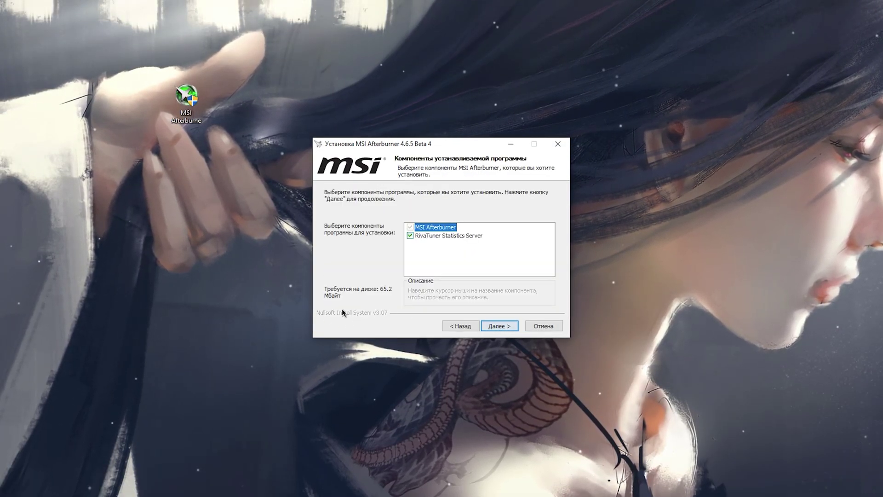
- Install MSI Afterburner with RivaTuner Statistics Server included, keeping the default folder and Start menu shortcuts
left_click(448, 235)
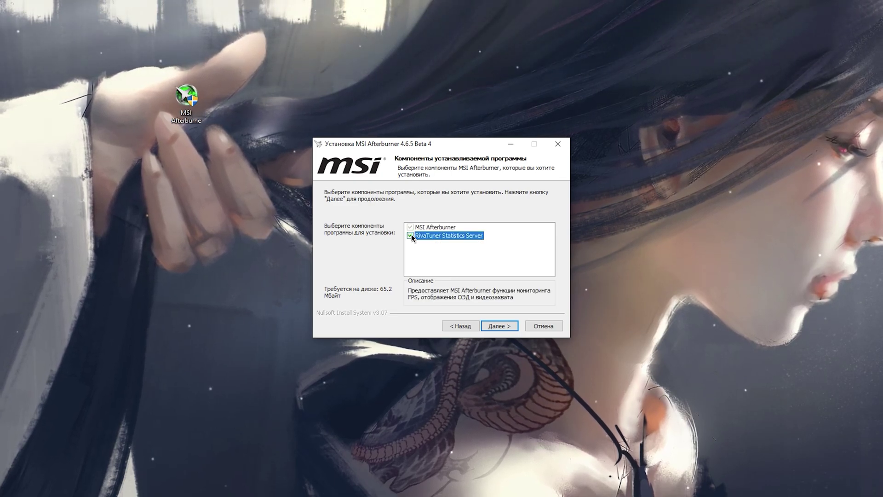
left_click(499, 325)
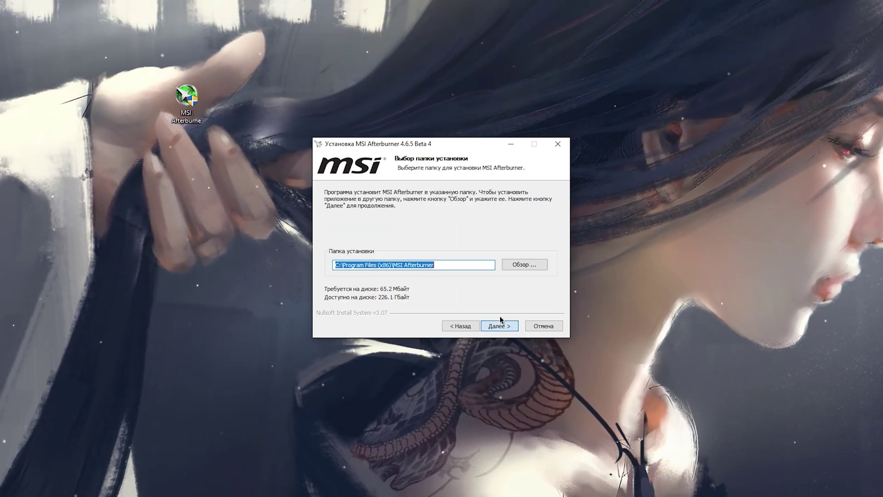
left_click(503, 326)
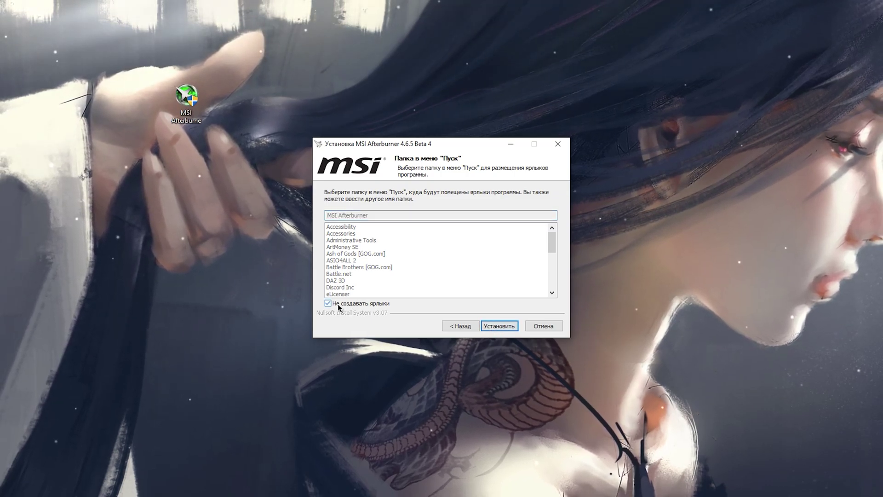
key("super")
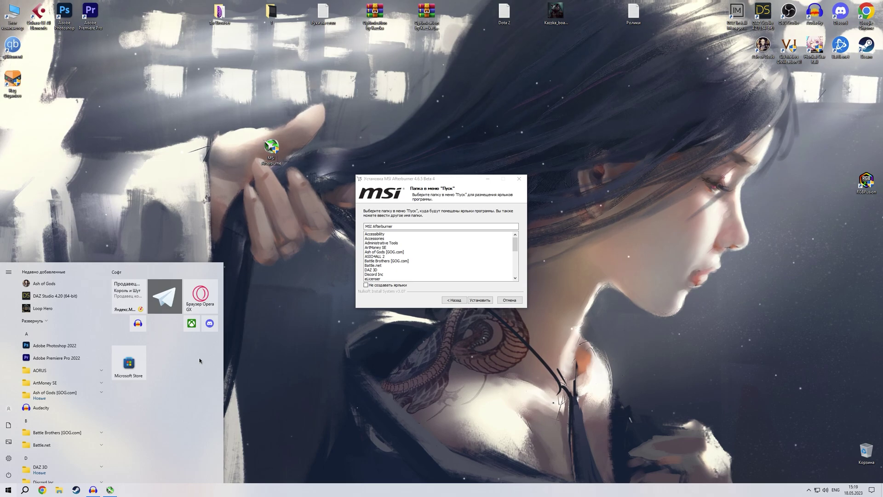
left_click(464, 184)
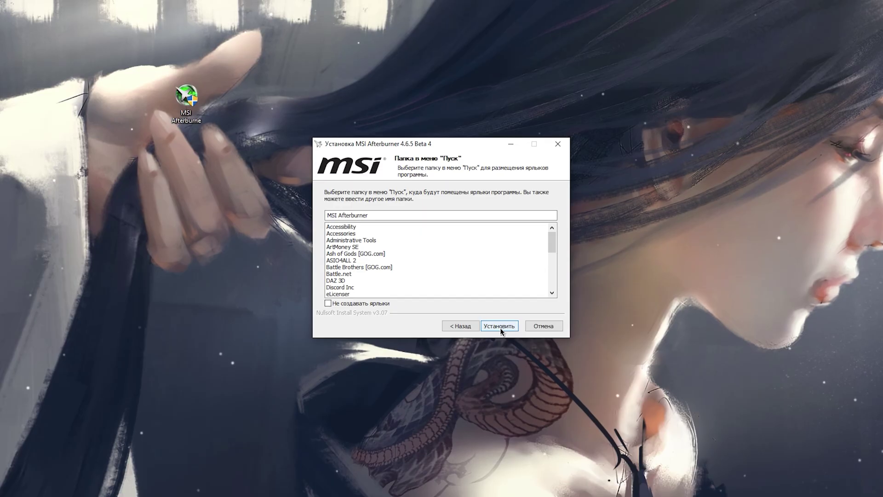
left_click(500, 325)
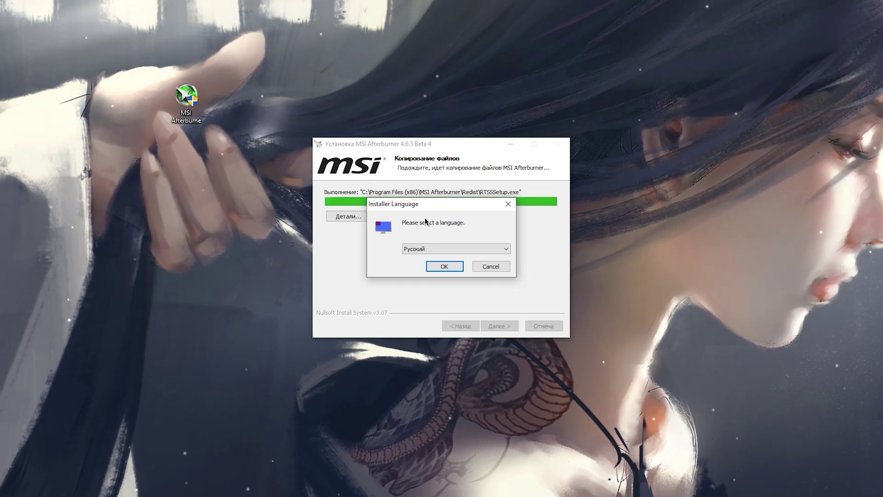
- Install RivaTuner Statistics Server in Русский, accepting its licence agreement and keeping the default installation folder
key("Return")
left_click(498, 325)
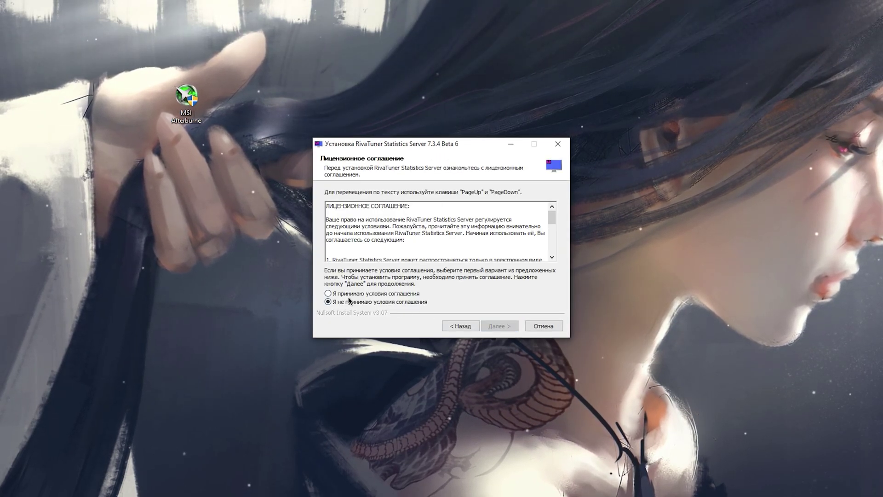
left_click(496, 325)
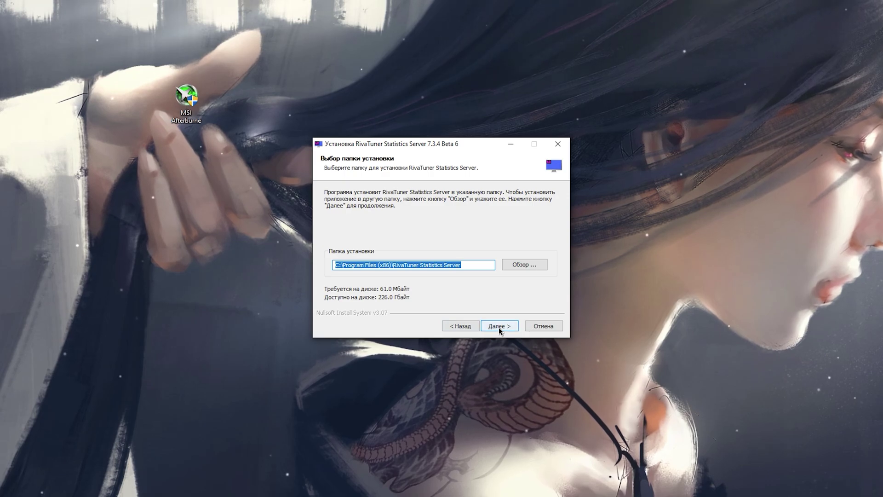
left_click(499, 326)
left_click(483, 324)
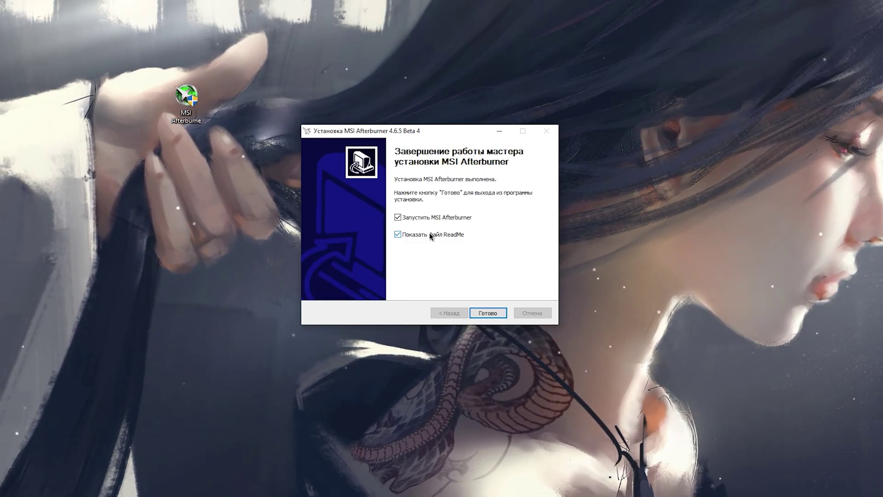
- Finish the setup without showing the ReadMe file, launch MSI Afterburner and decline opening the update download page
left_click(429, 235)
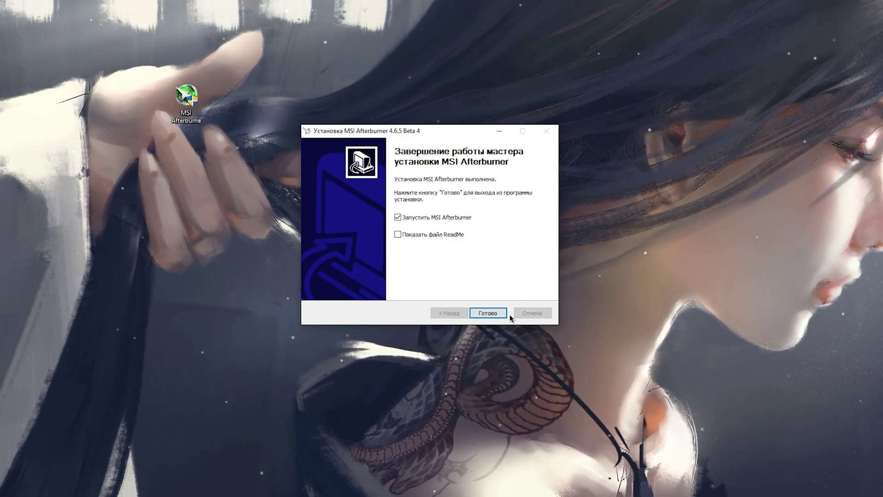
left_click(485, 313)
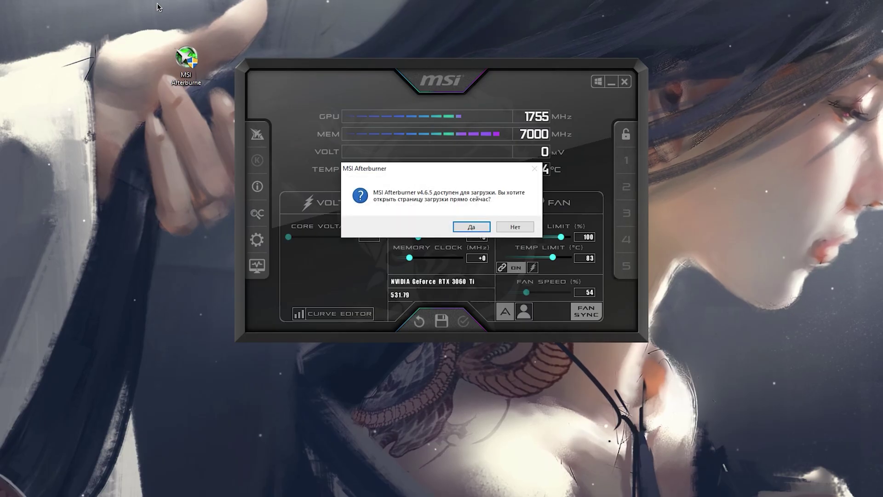
left_click(515, 226)
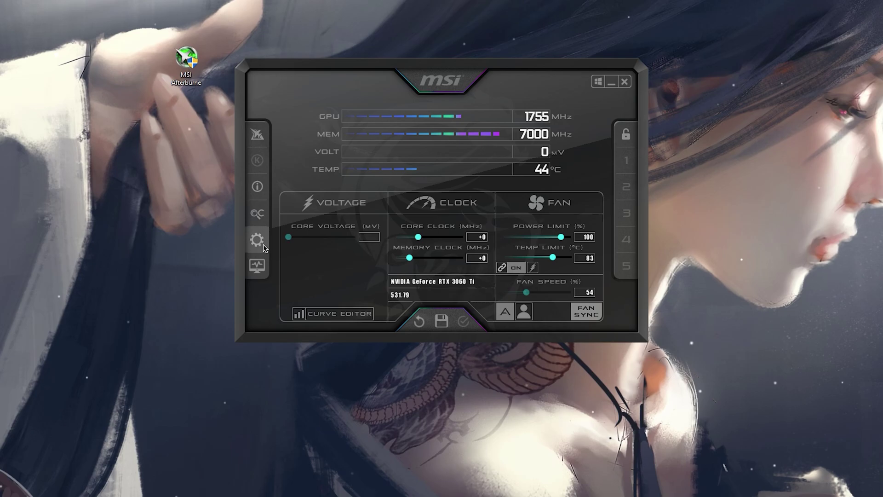
- Change the interface skin to Default MSI Afterburner v2 skin in the program properties and confirm
left_click(318, 267)
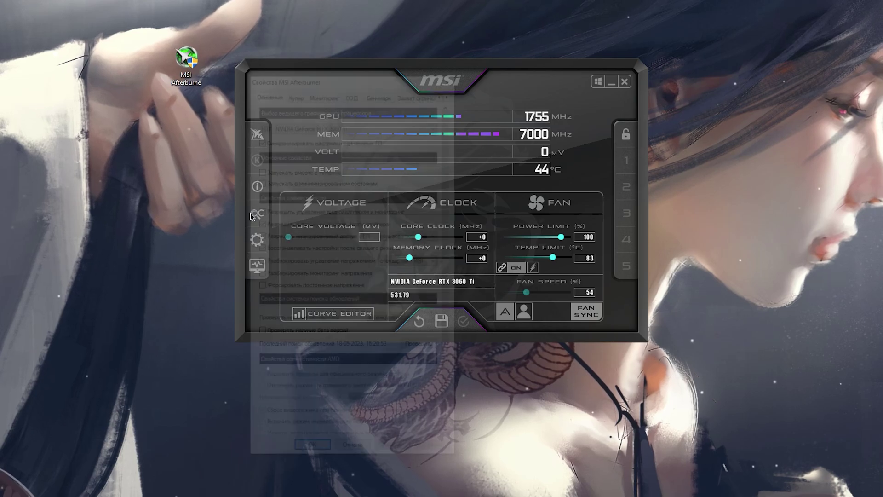
left_click(396, 92)
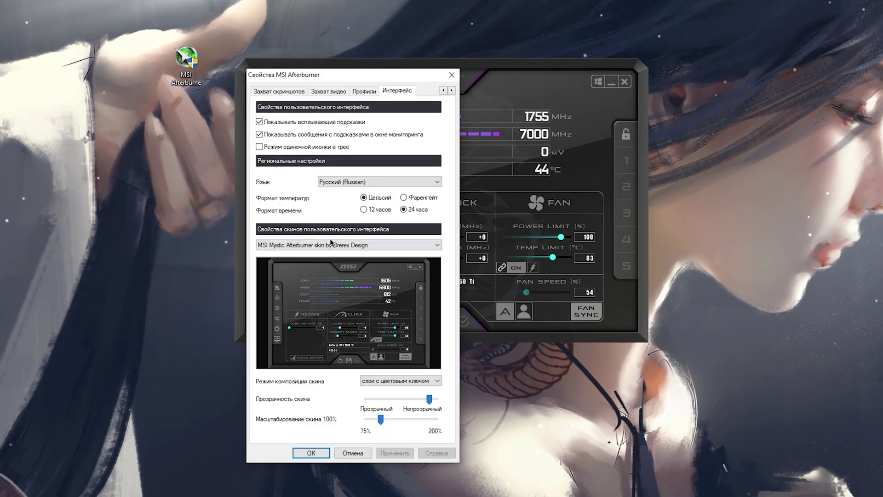
left_click(332, 244)
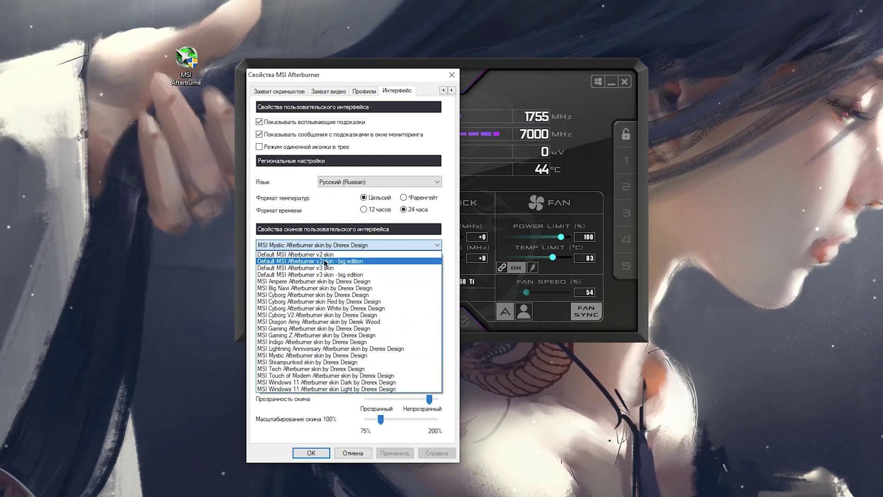
left_click(322, 254)
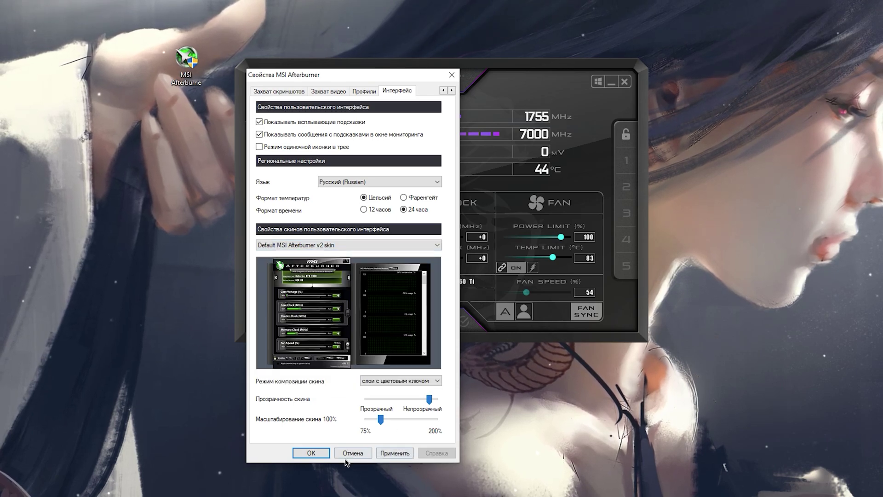
left_click(311, 453)
- In the monitoring settings, show the Температура ГП and Загрузка ГП graphs in the on-screen display
left_click(414, 313)
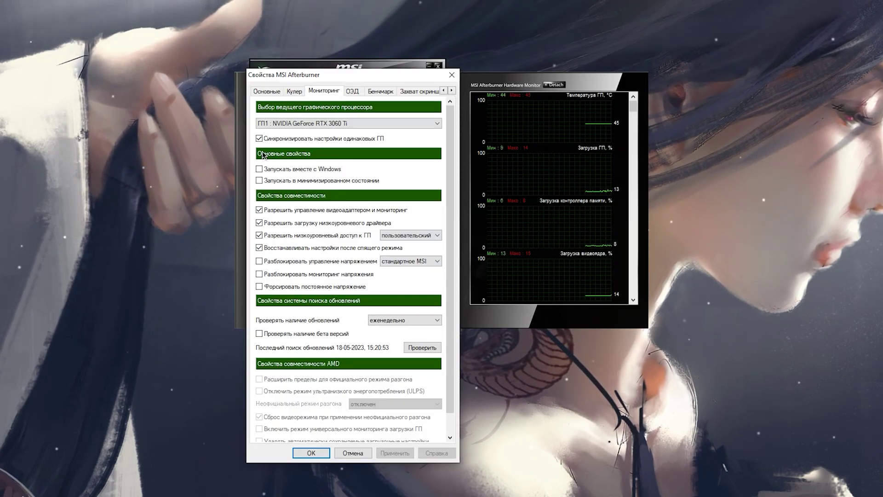
left_click(324, 90)
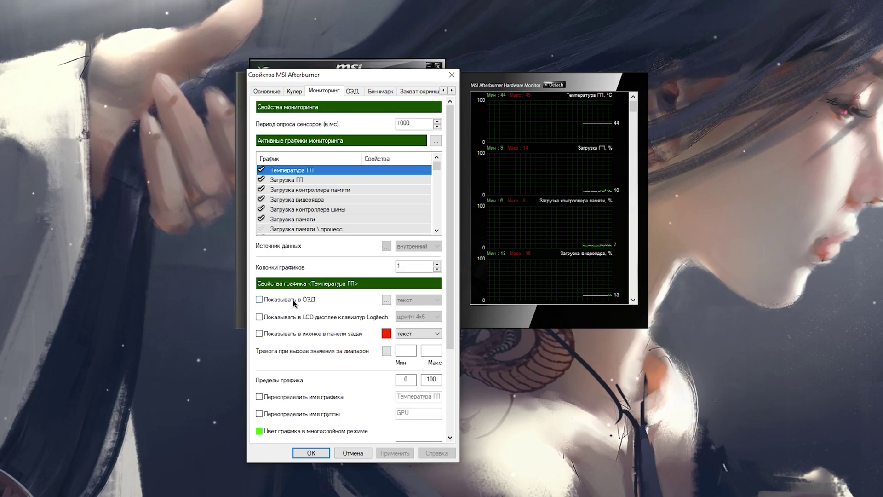
left_click(320, 180)
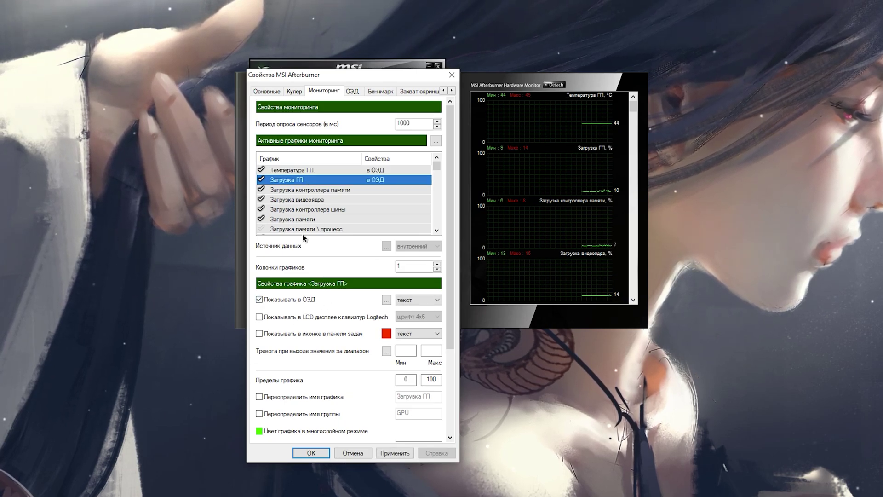
- Show the overall CPU temperature graph (Температура ЦП) in the on-screen display
key("Down")
key("Down")
key("Down")
key("Down")
key("Down")
key("Down")
key("Down")
key("Down")
key("Down")
key("Down")
key("Down")
key("Down")
key("Down")
key("Down")
key("Down")
key("Down")
key("Down")
key("Down")
key("Down")
key("Down")
key("Down")
key("Down")
key("Down")
key("Down")
key("Down")
key("Down")
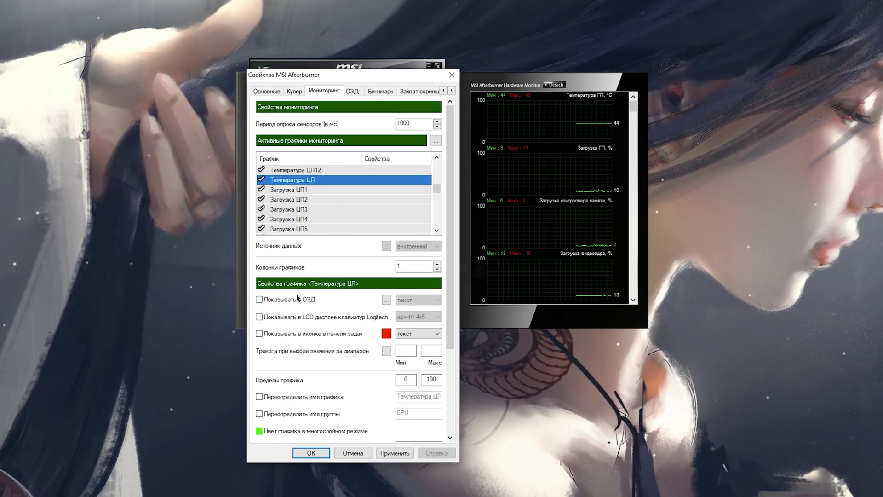
- Show the overall CPU load graph (Загрузка ЦП) in the on-screen display
key("Down")
key("Down")
key("Down")
key("Down")
key("Down")
key("Down")
key("Down")
key("Down")
key("Down")
key("Down")
key("Down")
key("Down")
key("Down")
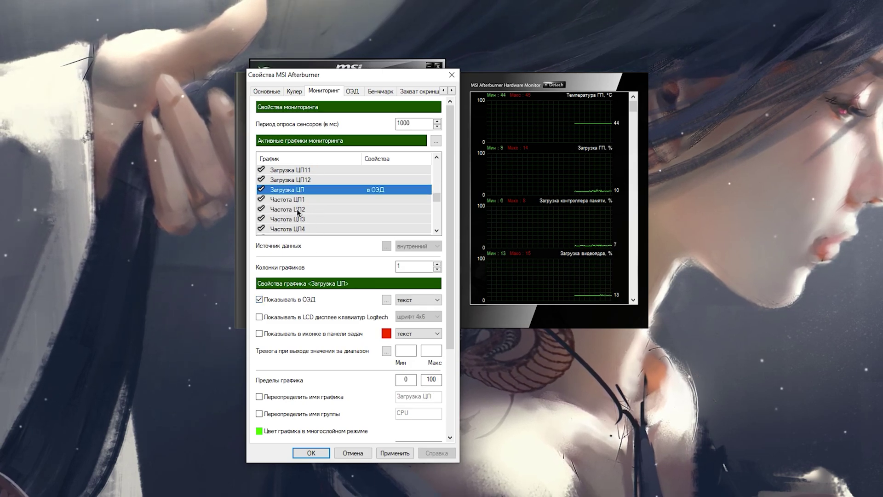
- Show the overall CPU clock graph (Частота ЦП) in the on-screen display
key("Down")
key("Down")
key("Down")
key("Down")
key("Down")
key("Down")
key("Down")
key("Down")
key("Down")
key("Down")
key("Down")
key("Down")
key("Down")
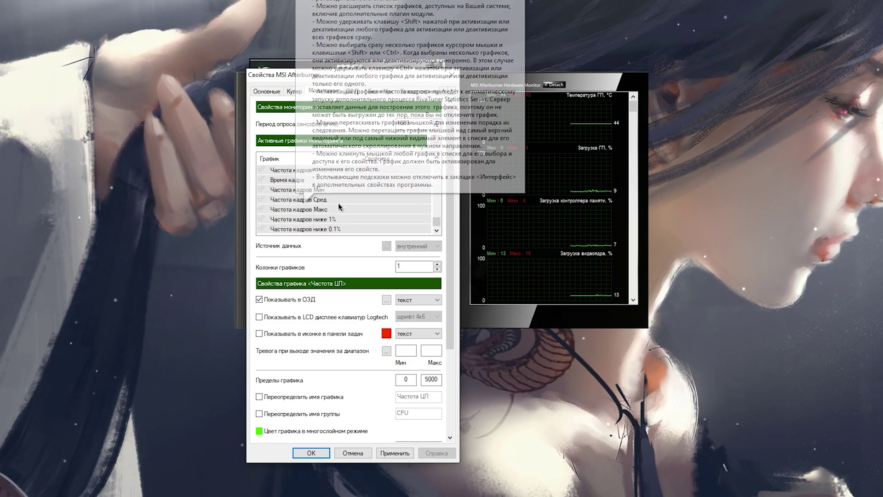
- Activate the Частота кадров graph, show it in the on-screen display and save the monitoring settings
scroll(322, 202, "down", 3)
left_click(295, 171)
left_click(262, 169)
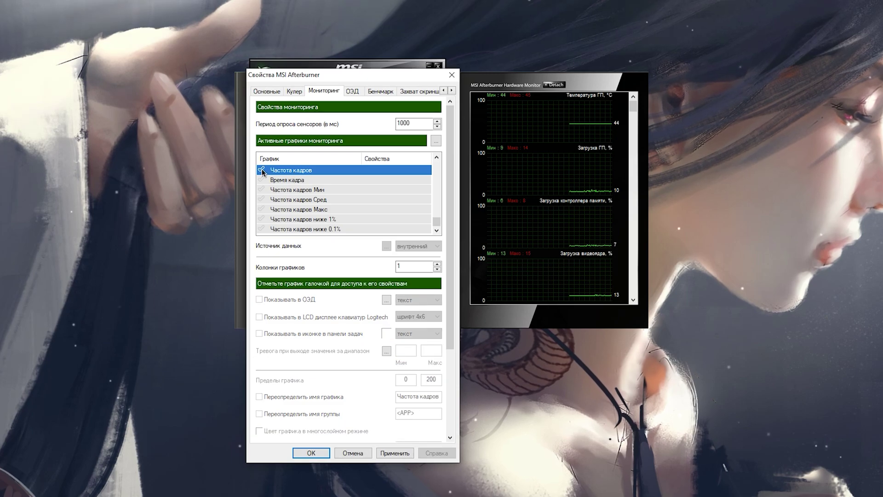
left_click(262, 170)
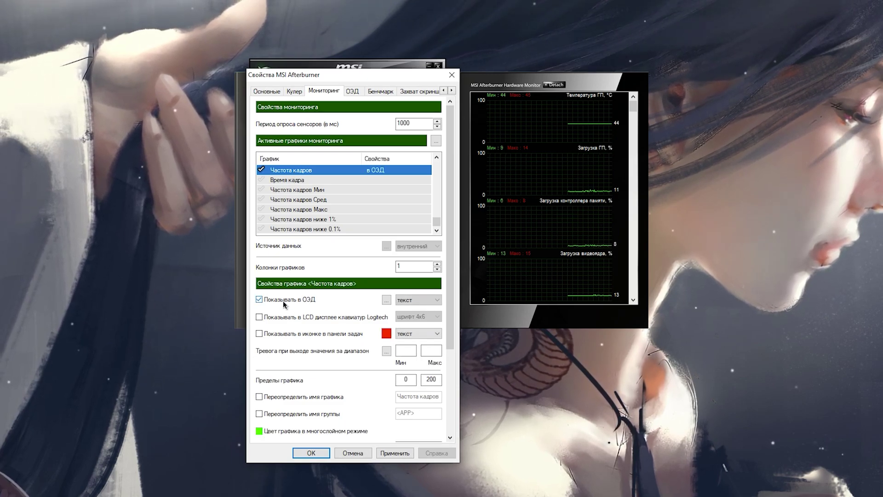
left_click(311, 453)
- Enable unlocking of voltage monitoring and voltage control in the general compatibility properties
left_click(267, 93)
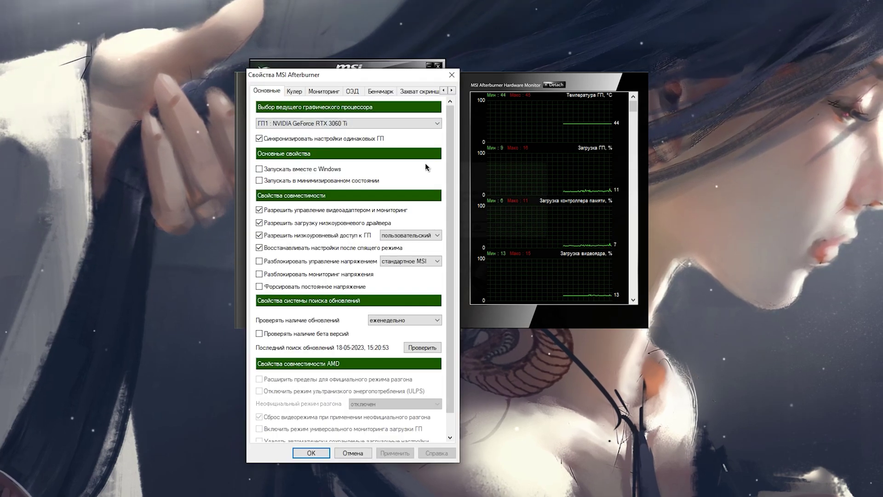
key("Escape")
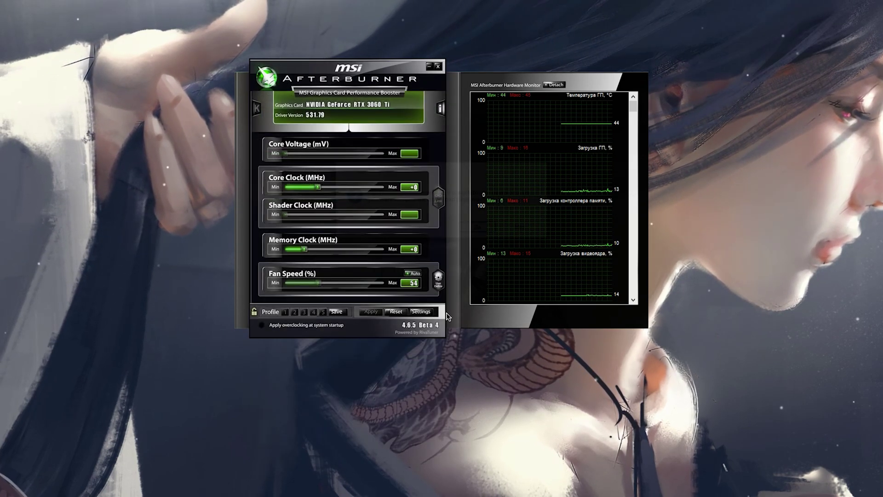
left_click(420, 312)
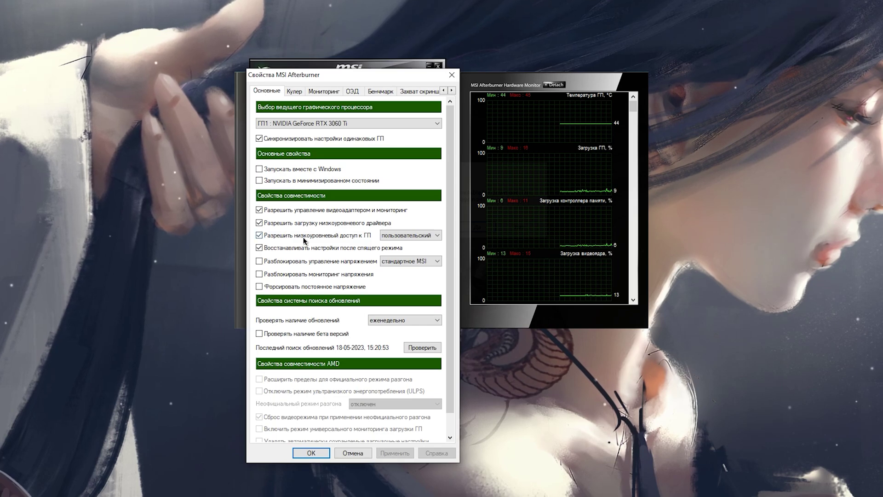
left_click(292, 274)
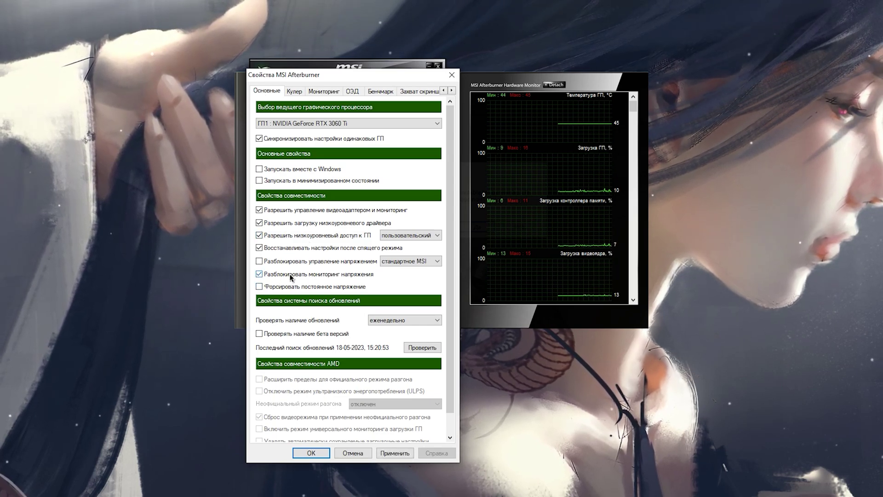
left_click(305, 262)
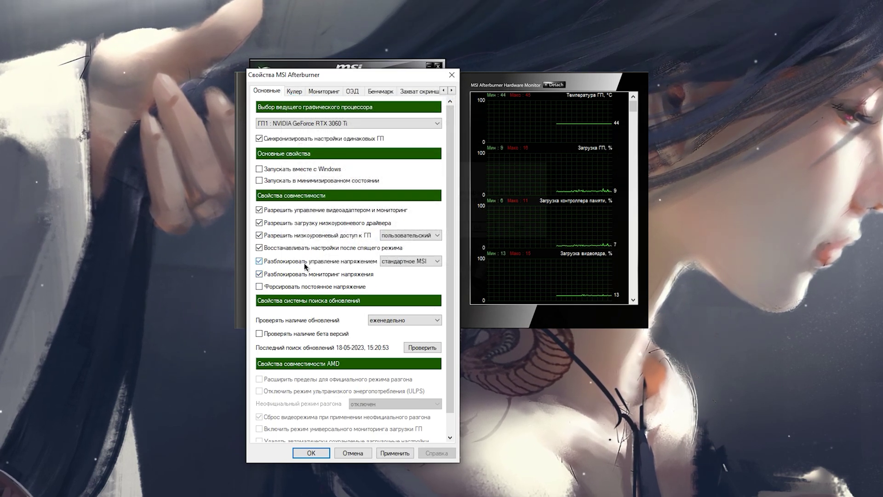
- Apply the changed compatibility properties and restart MSI Afterburner so the voltage options take effect
left_click(390, 453)
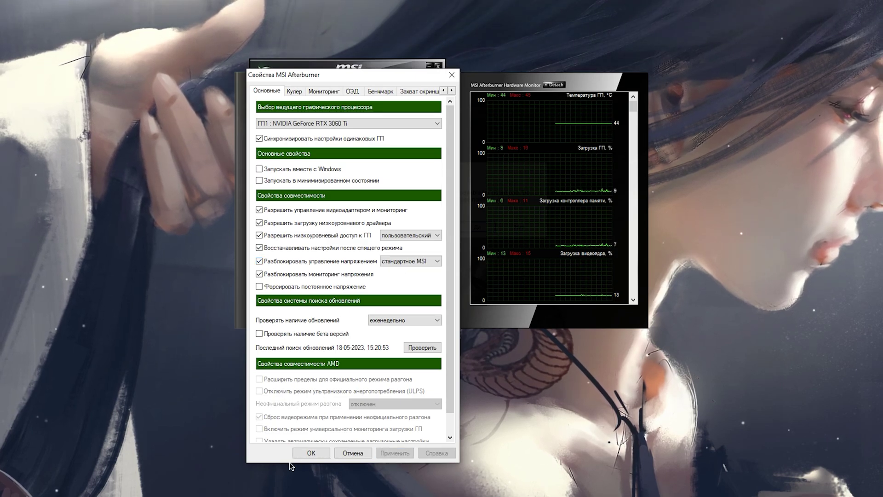
left_click(507, 225)
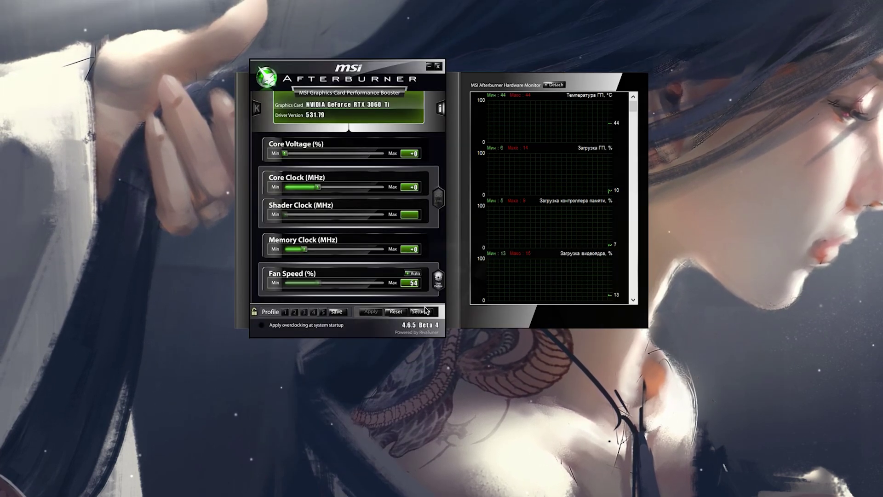
- Activate the Напряжение ГП monitoring graph, show it in the on-screen display and save the settings
left_click(420, 312)
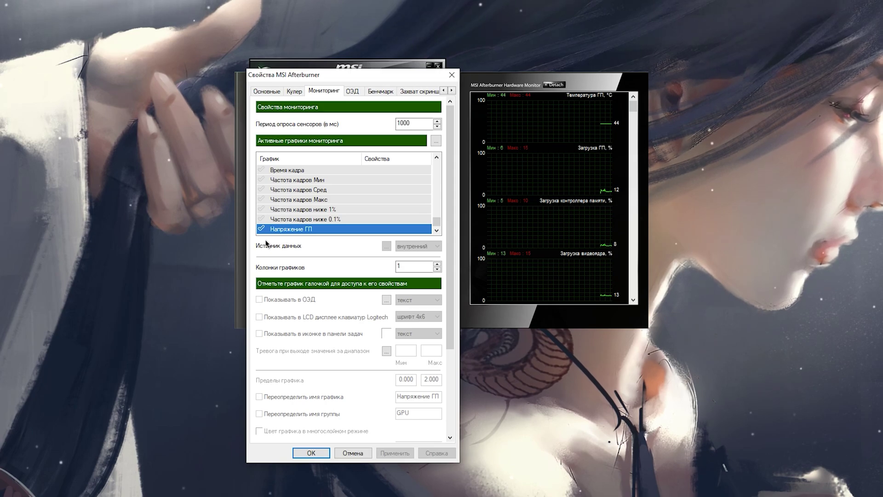
left_click(261, 228)
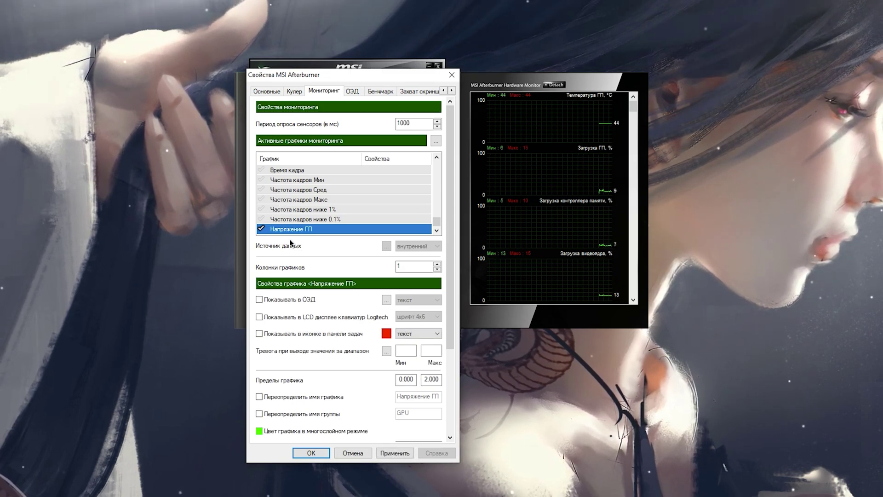
left_click(275, 299)
left_click(395, 453)
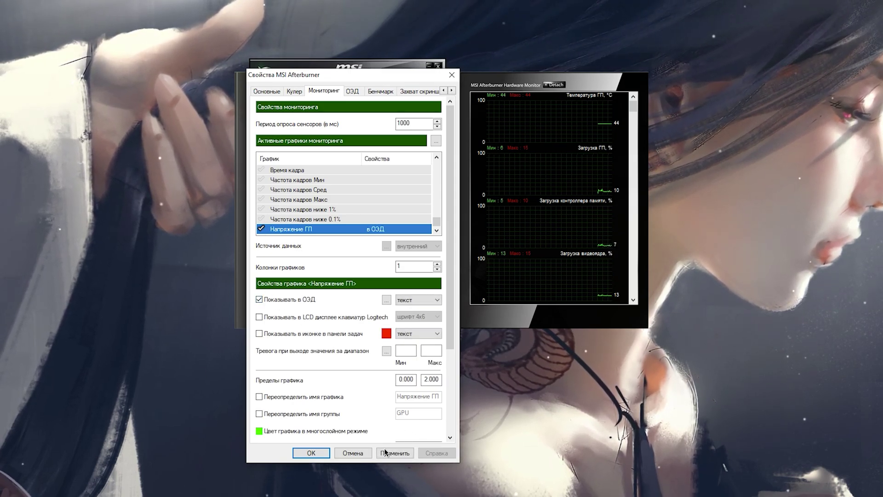
left_click(326, 454)
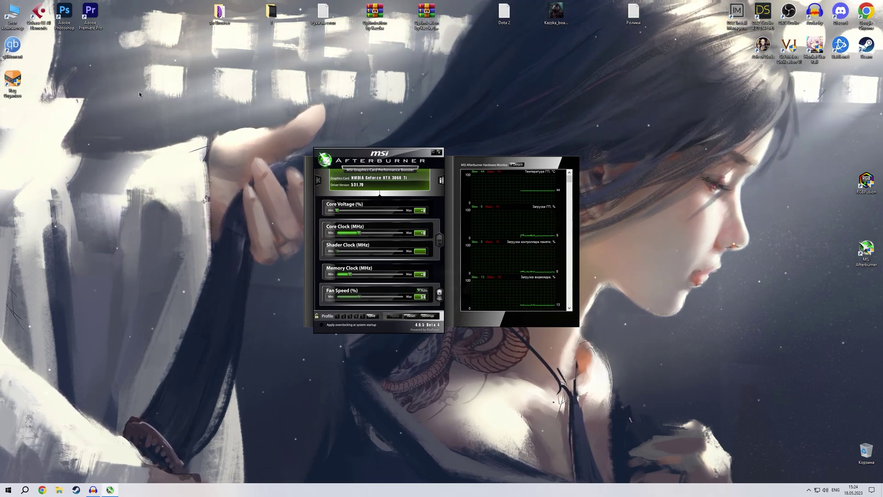
- Launch the re4 application from the Games\Resident Evil 4 folder on drive D in File Explorer
key("super+e")
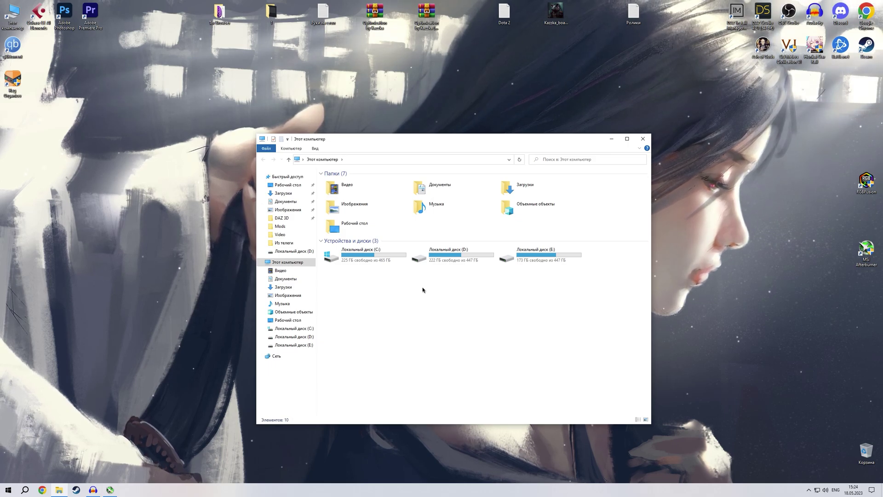
double_click(458, 255)
double_click(363, 184)
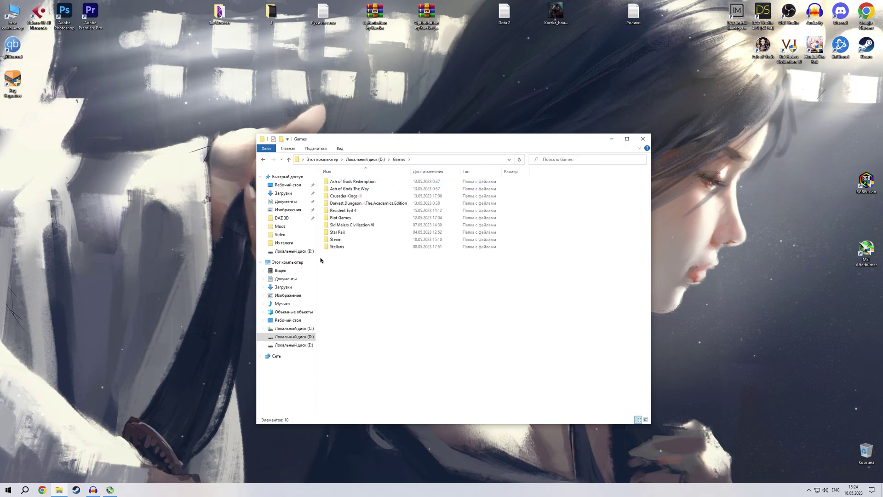
double_click(349, 225)
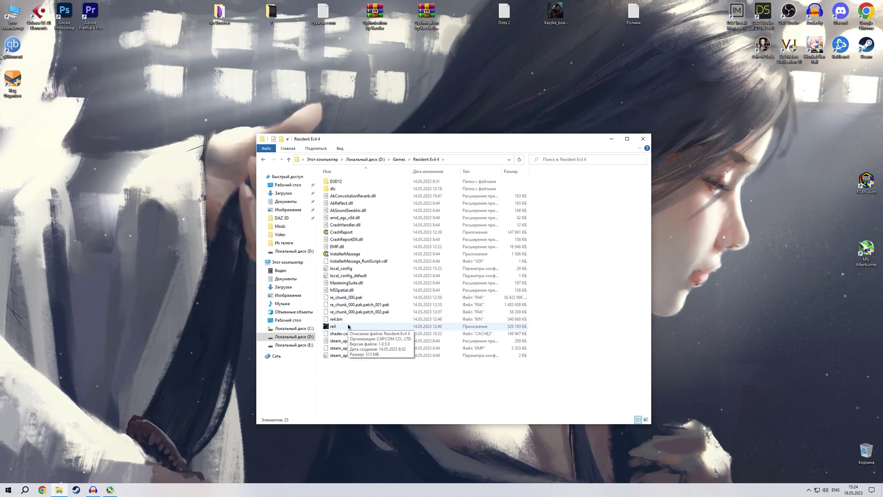
double_click(348, 327)
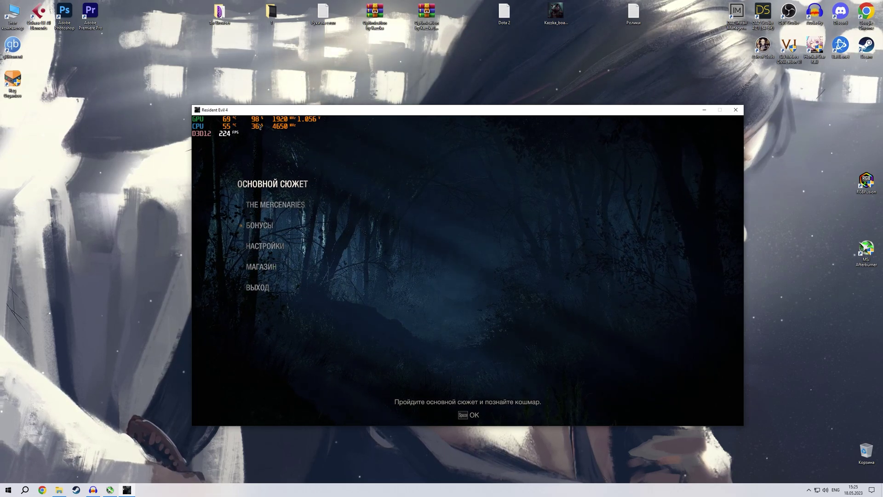
- In RivaTuner Statistics Server, enlarge the on-screen display slightly and move it down the game's left edge to about position 1, 233
left_click(808, 490)
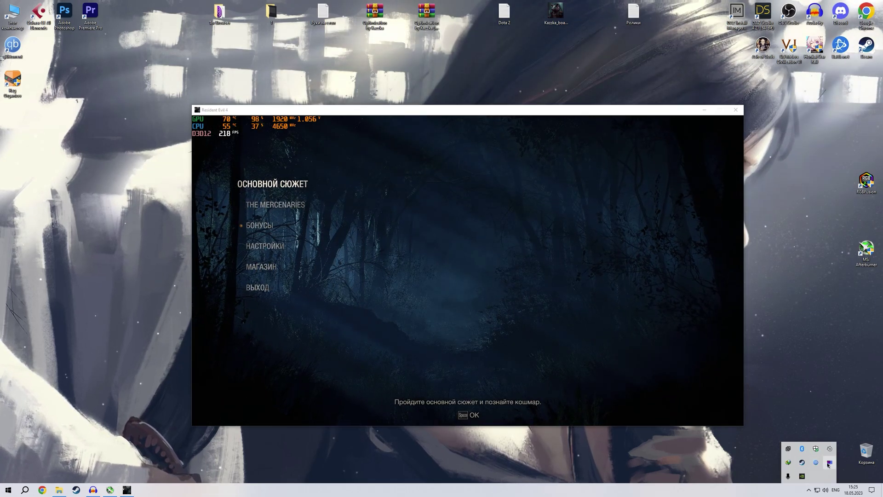
left_click(823, 449)
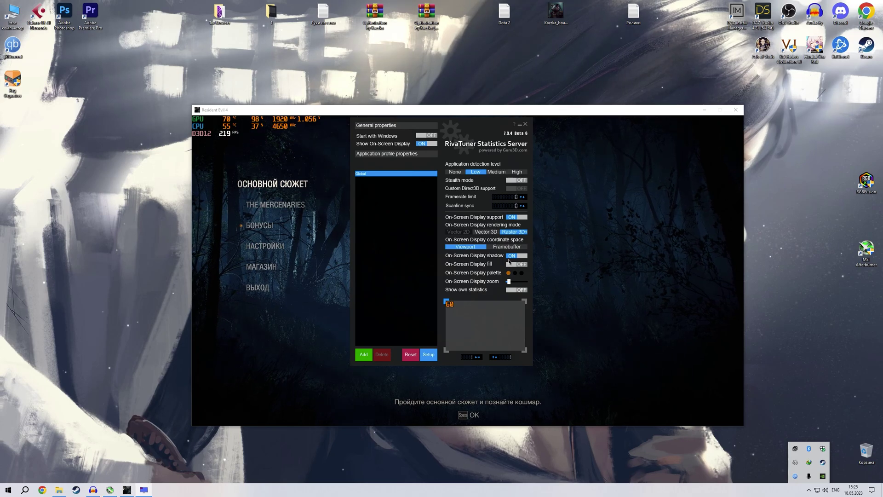
left_click_drag(509, 281, 511, 282)
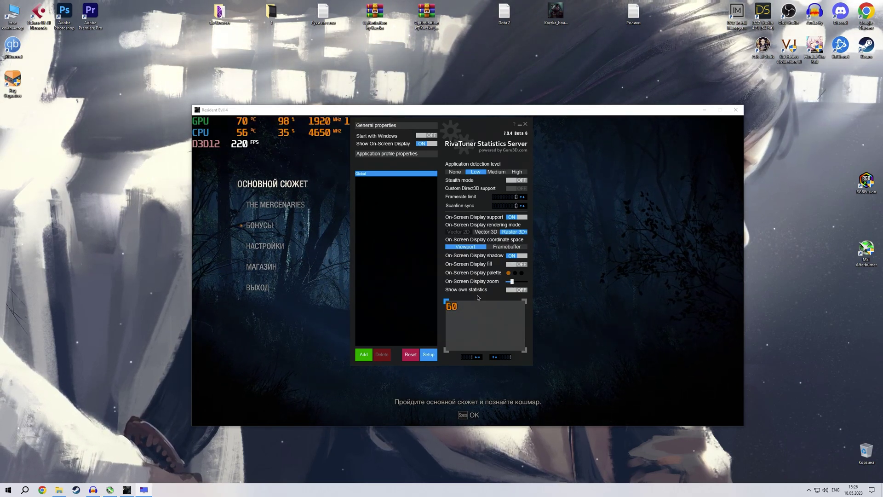
mouse_move(447, 324)
left_mouse_down()
mouse_move(436, 404)
mouse_move(457, 318)
left_mouse_up()
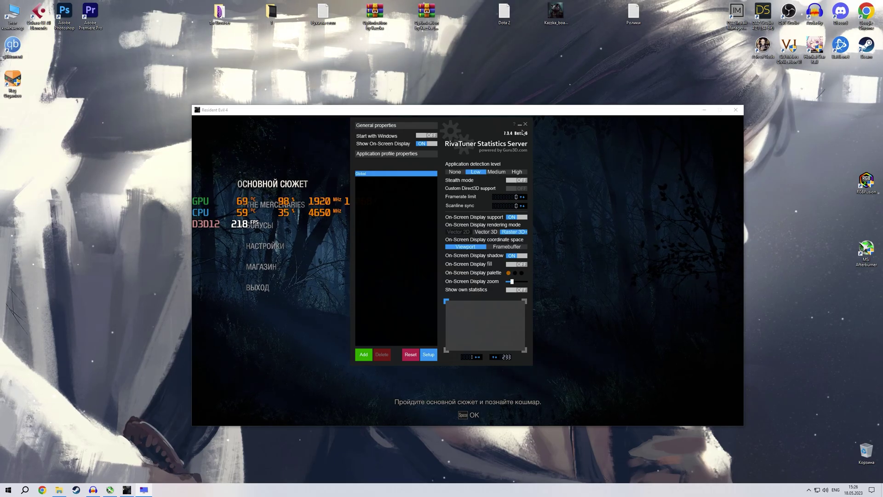
- Return to the game's main menu, switch to MSI Afterburner and place its window over the game
left_click(212, 204)
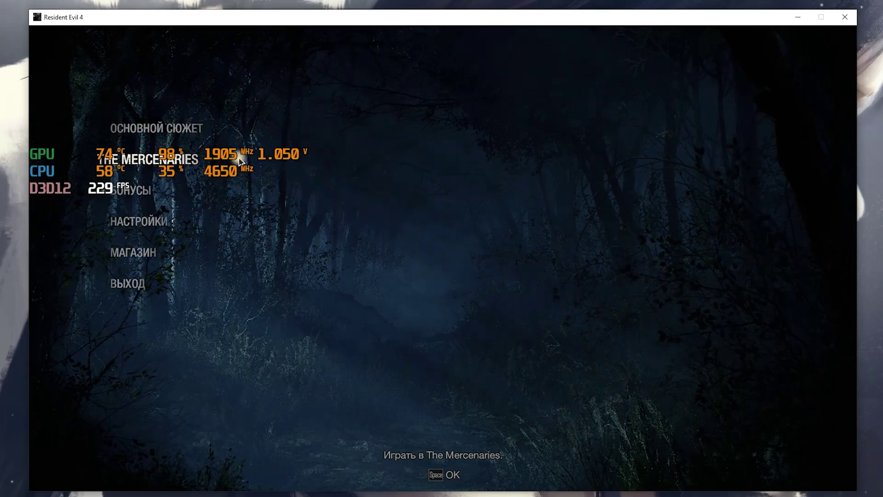
key("Escape")
key("alt+Tab")
left_click_drag(504, 95, 443, 95)
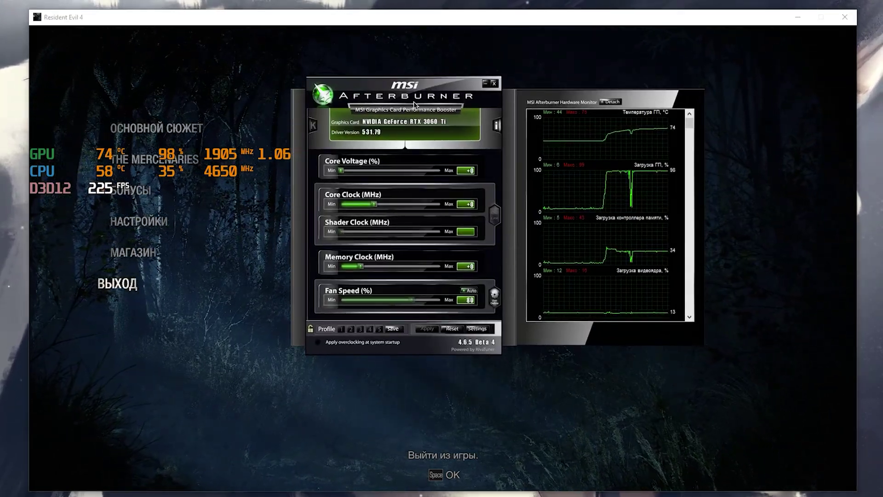
- Open the voltage/frequency curve editor and move it beside the core voltage and clock sliders
key("ctrl+f")
left_click_drag(418, 81, 578, 84)
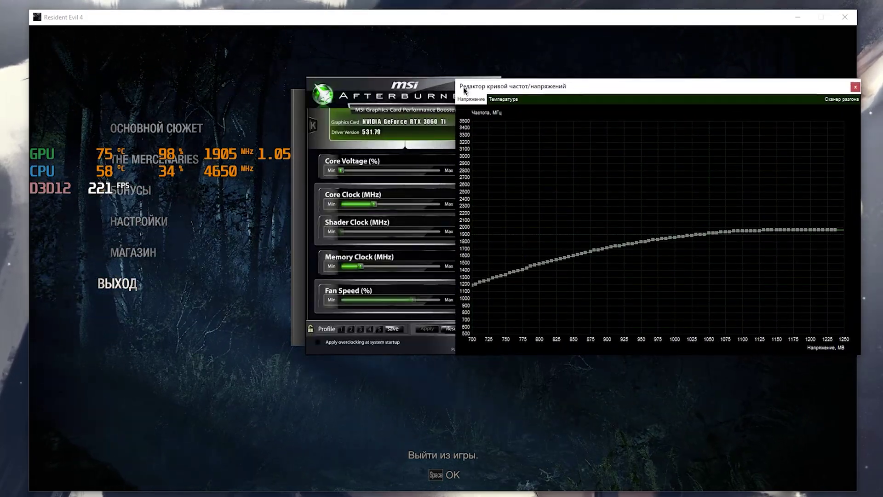
left_click_drag(476, 90, 481, 88)
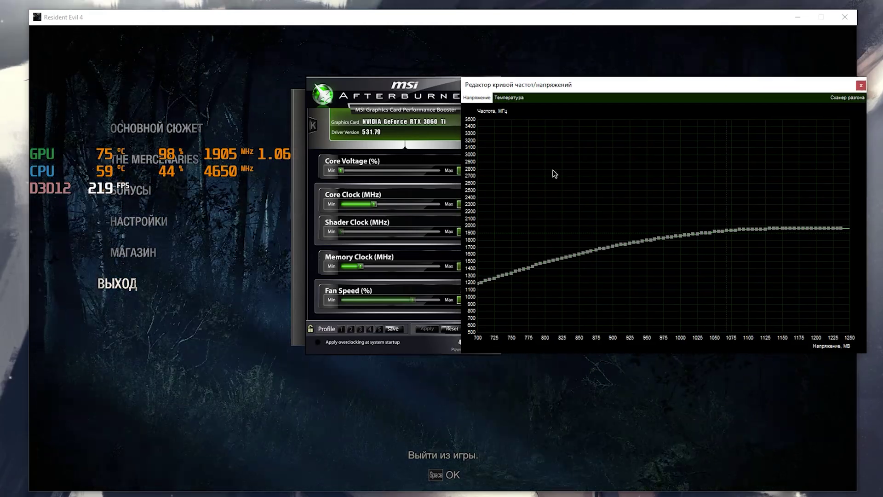